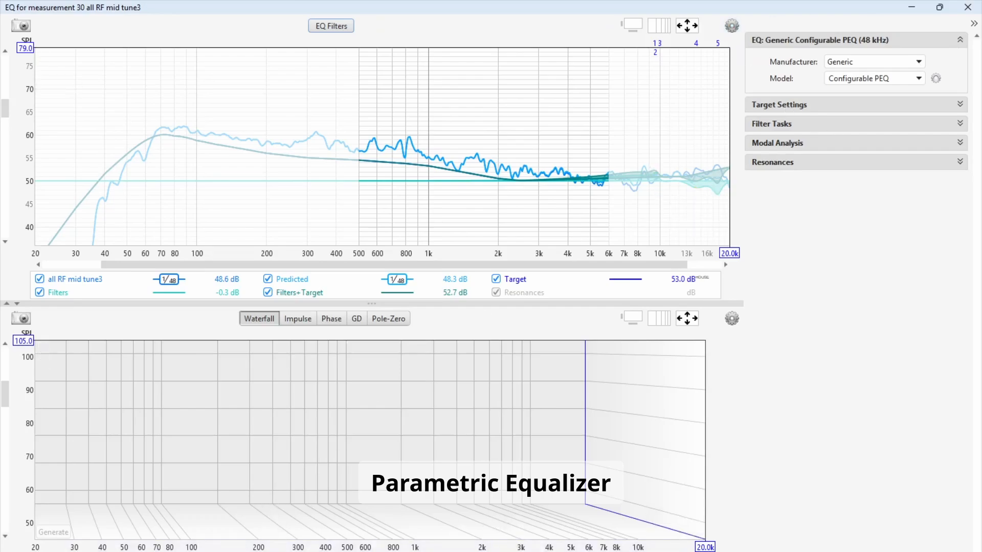
Switch to the main REW window and open the Equaliser preferences.
left_click(689, 551)
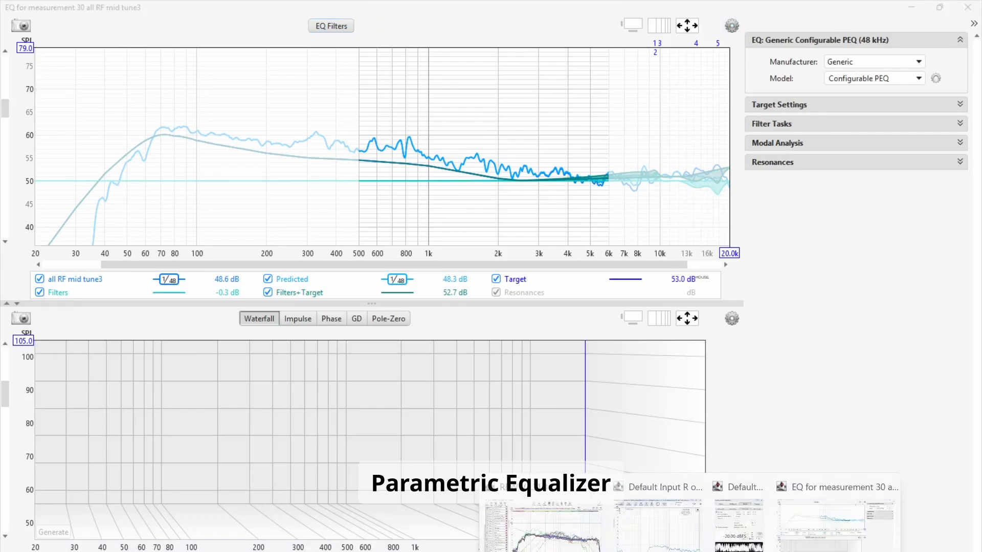
left_click(542, 527)
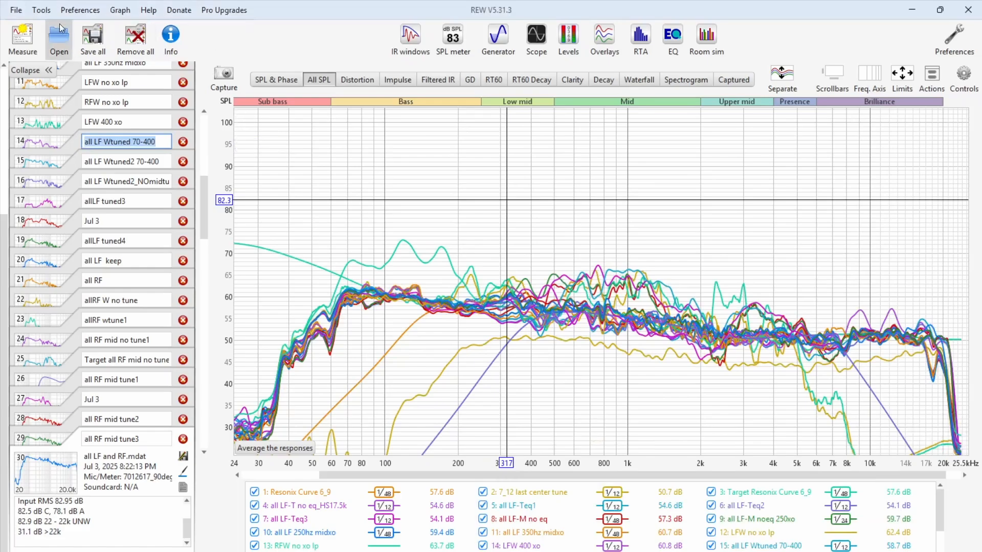
left_click(77, 11)
left_click(88, 30)
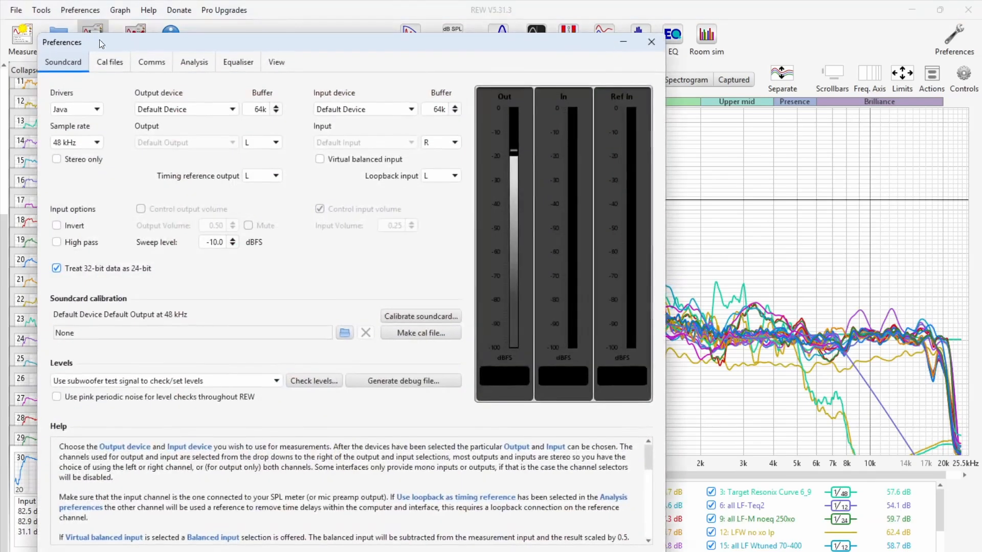
left_click(240, 63)
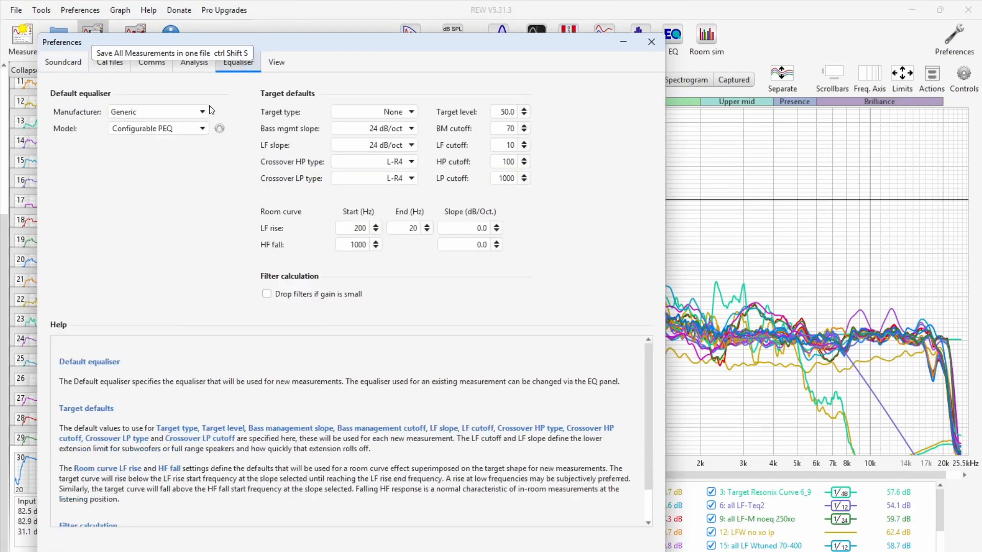
Browse the default equaliser manufacturers, keep Generic, and choose the Configurable PEQ model.
left_click(148, 115)
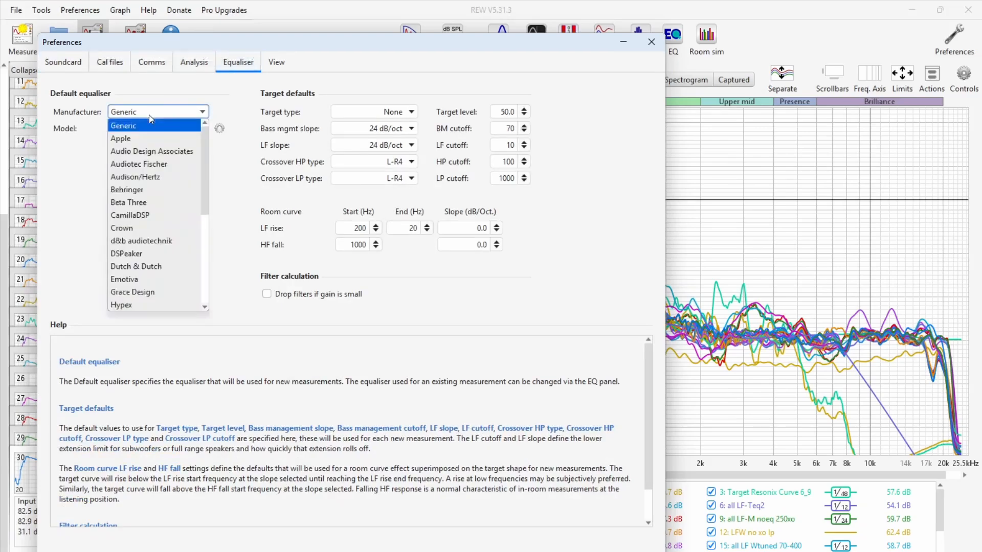
scroll(146, 277, "down", 2)
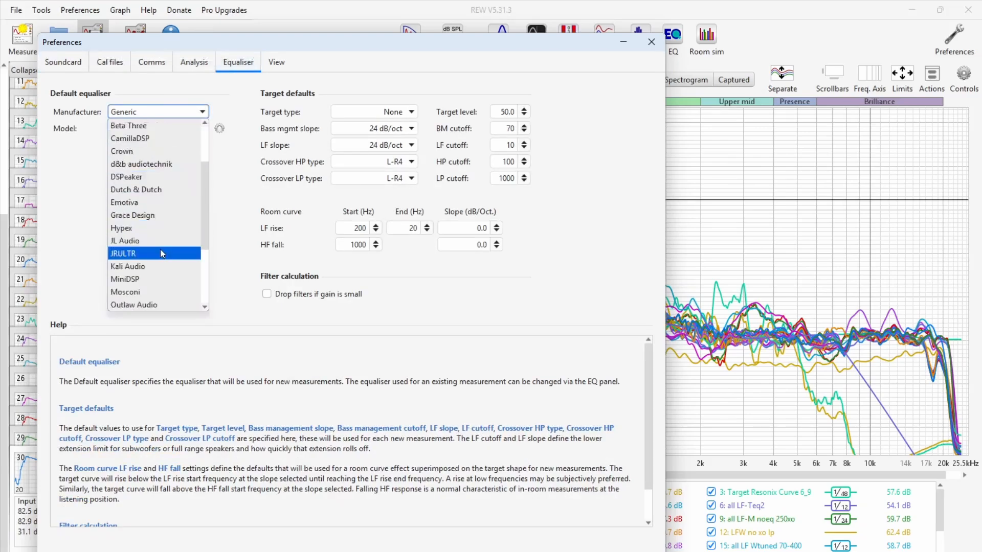
left_click(88, 215)
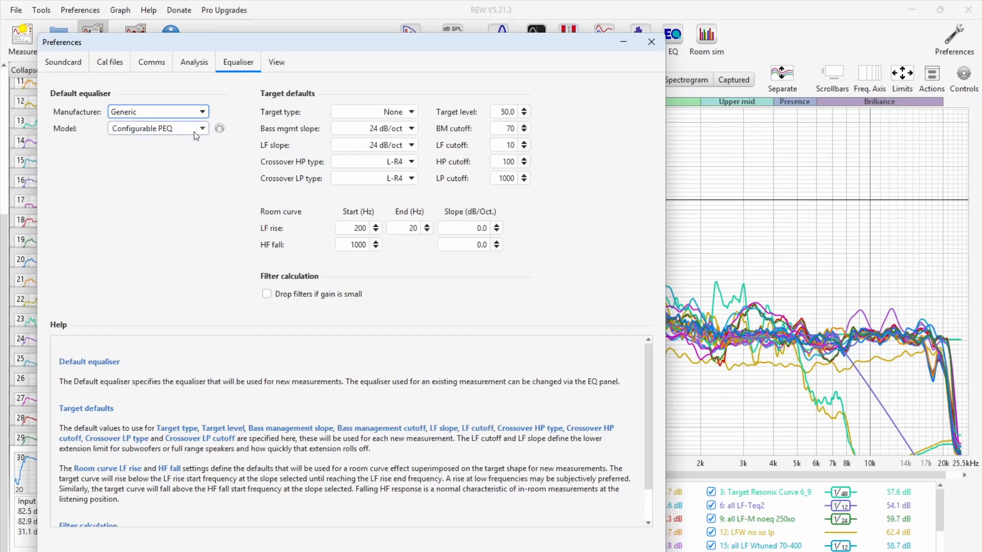
left_click(193, 132)
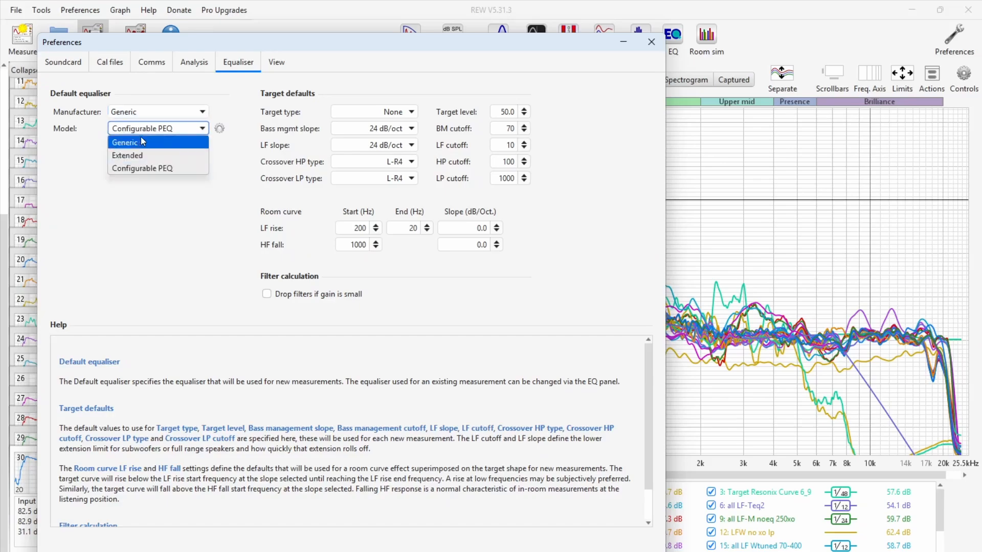
left_click(156, 170)
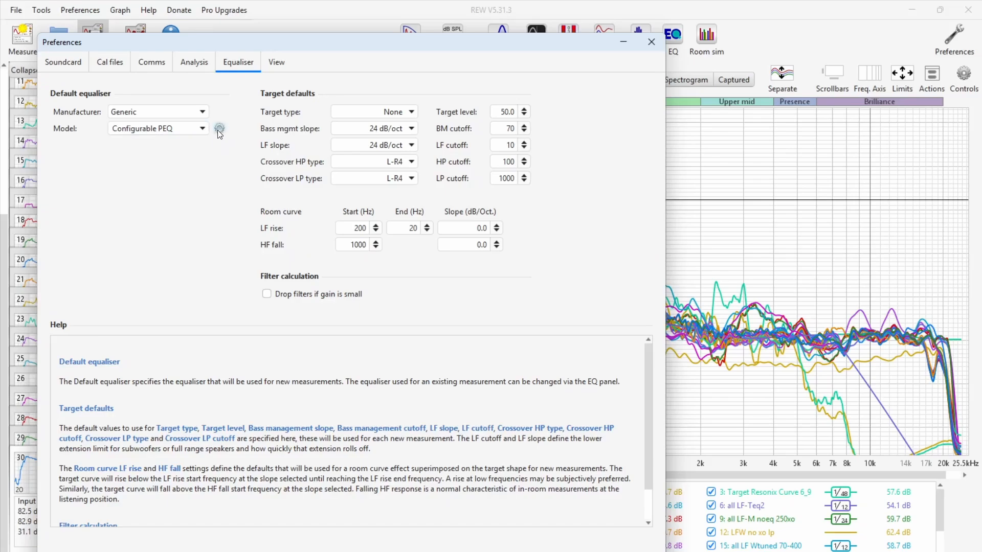
Open the Configurable PEQ's settings and set the lower limit of its frequency range to 20 Hz.
left_click(219, 128)
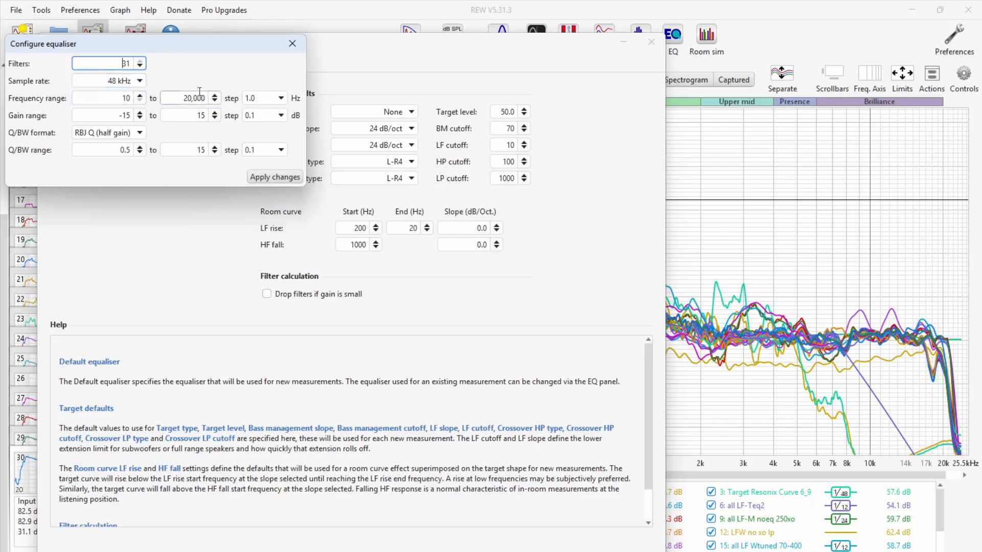
left_click(97, 81)
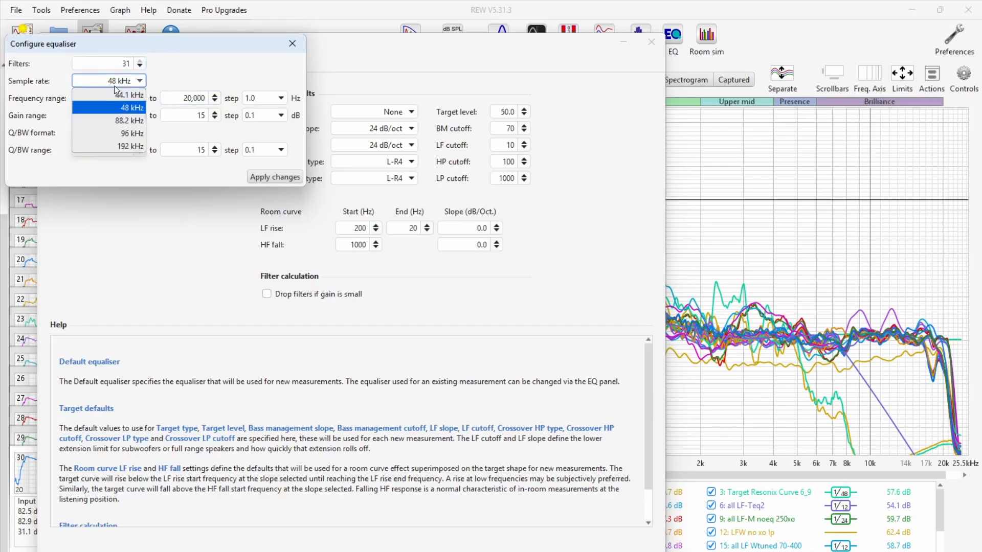
left_click(158, 82)
left_click(99, 62)
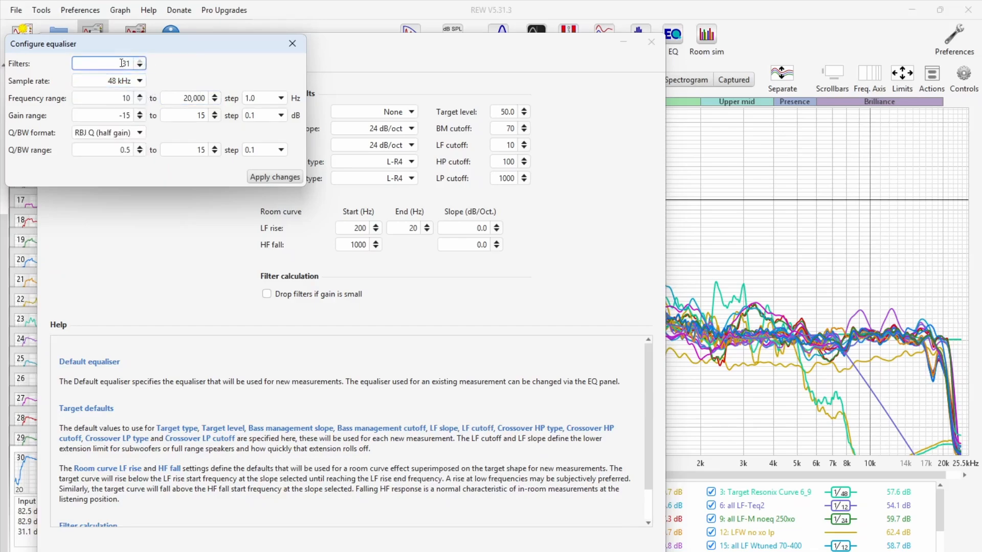
left_click_drag(121, 64, 149, 65)
left_click(98, 98)
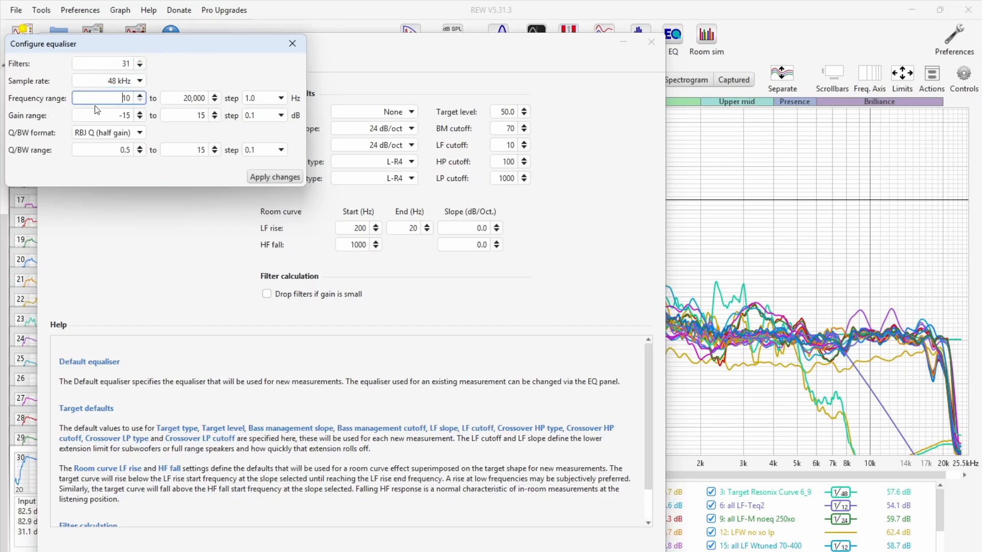
left_click_drag(122, 98, 145, 100)
type("20")
left_click(182, 97)
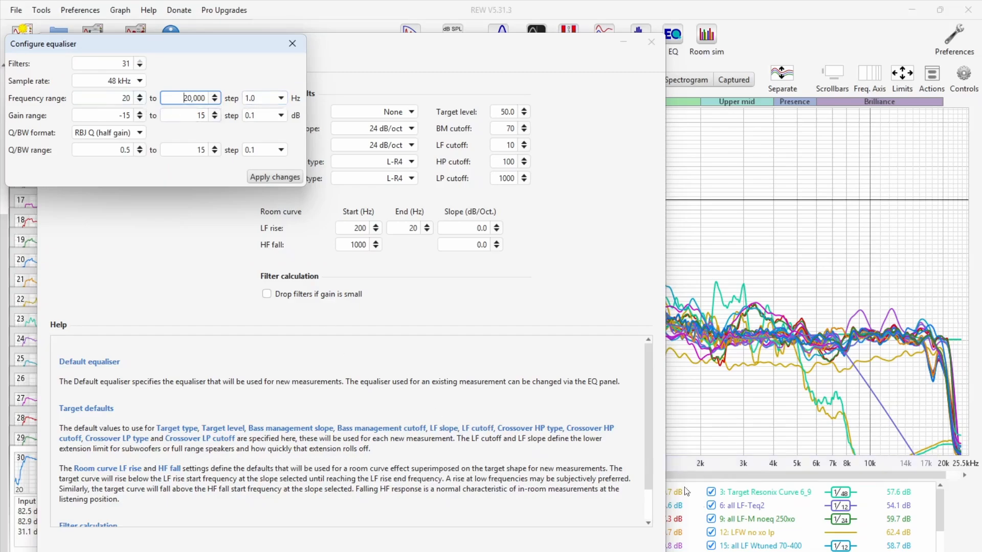
Switch to GoldHorn DSP toolkits and set band 1's frequency to 20 Hz on the F.L.Low output.
left_click(710, 551)
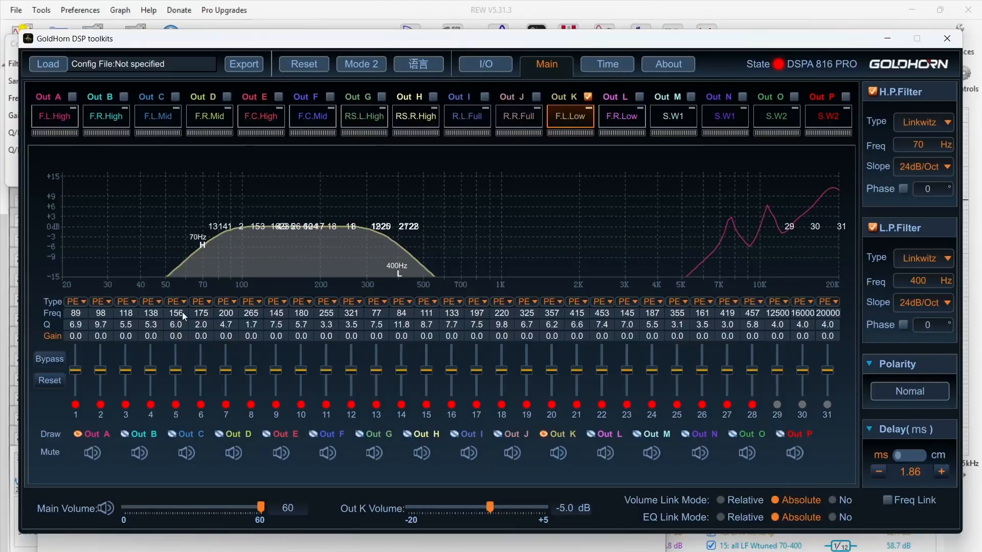
left_click(77, 315)
type("20")
left_click(99, 314)
left_click(71, 315)
left_click(102, 313)
left_click(76, 315)
key("alt+Tab")
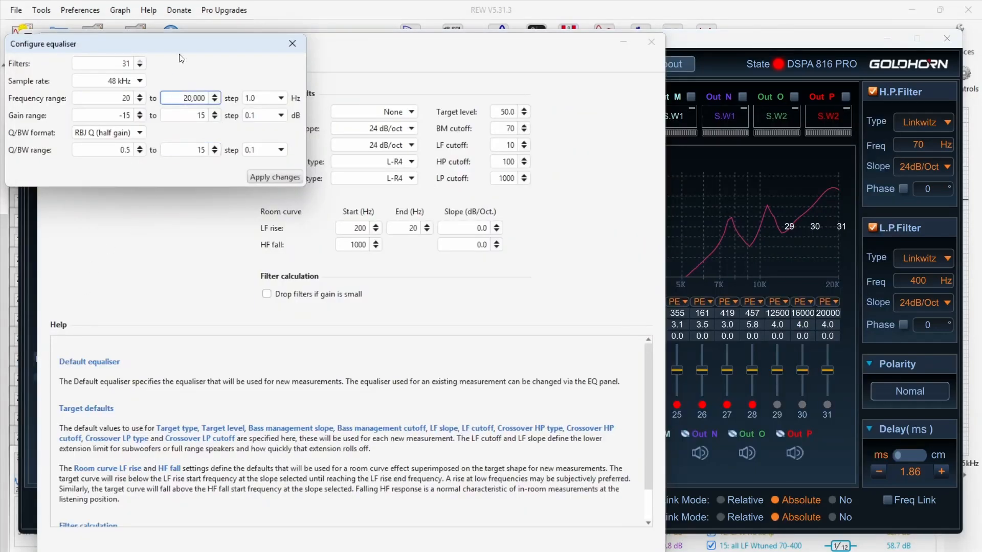
key("alt+Tab")
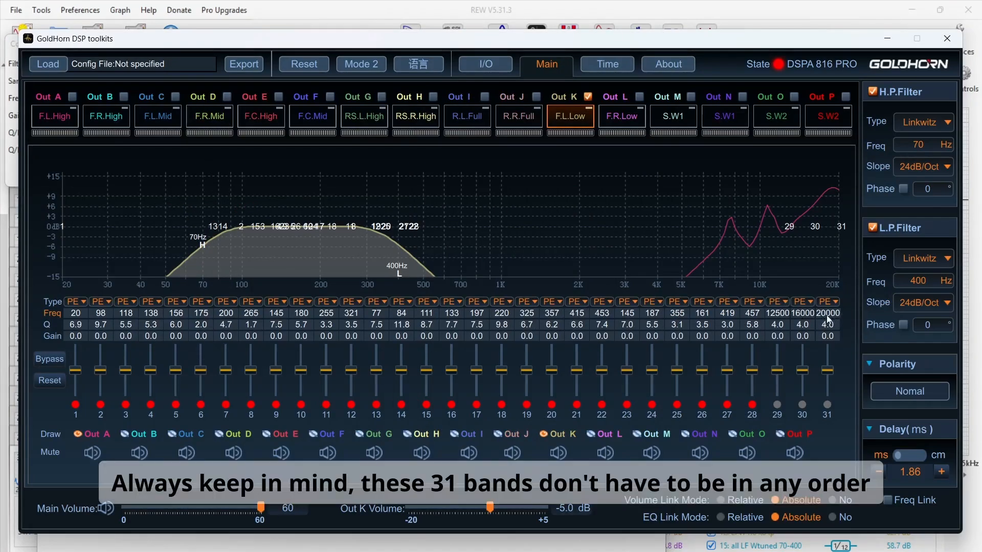
Try frequencies such as 2100 and 20000 Hz for band 2 of the F.L.Low output.
double_click(103, 314)
type("2100")
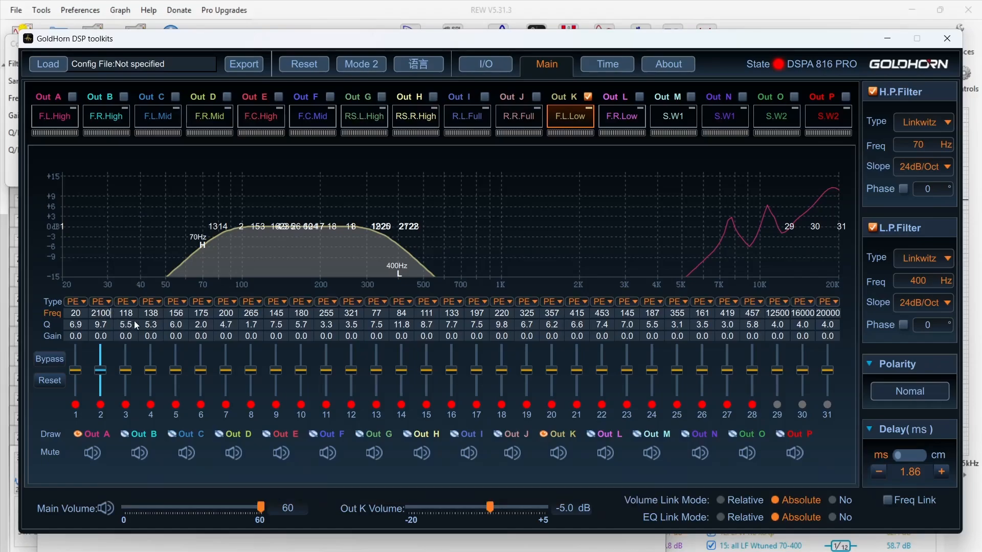
key("BackSpace")
key("BackSpace")
key("BackSpace")
key("BackSpace")
type("20000")
key("BackSpace")
key("BackSpace")
key("BackSpace")
type("00")
key("BackSpace")
type("5")
key("BackSpace")
key("BackSpace")
key("BackSpace")
key("BackSpace")
Switch back to REW, choose a 1.0 Hz frequency step, and check it against band 6's frequency in GoldHorn DSP toolkits.
key("alt+Tab")
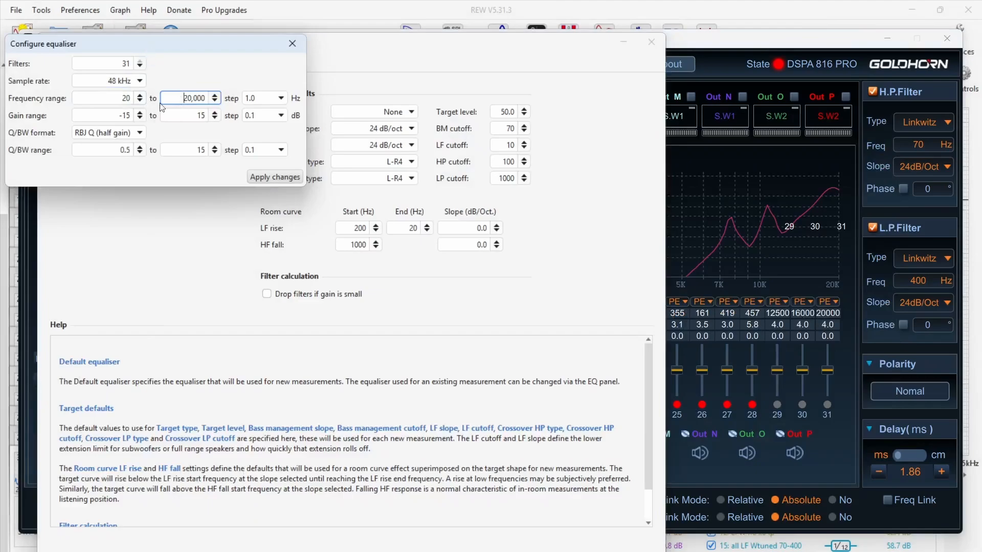
left_click(281, 100)
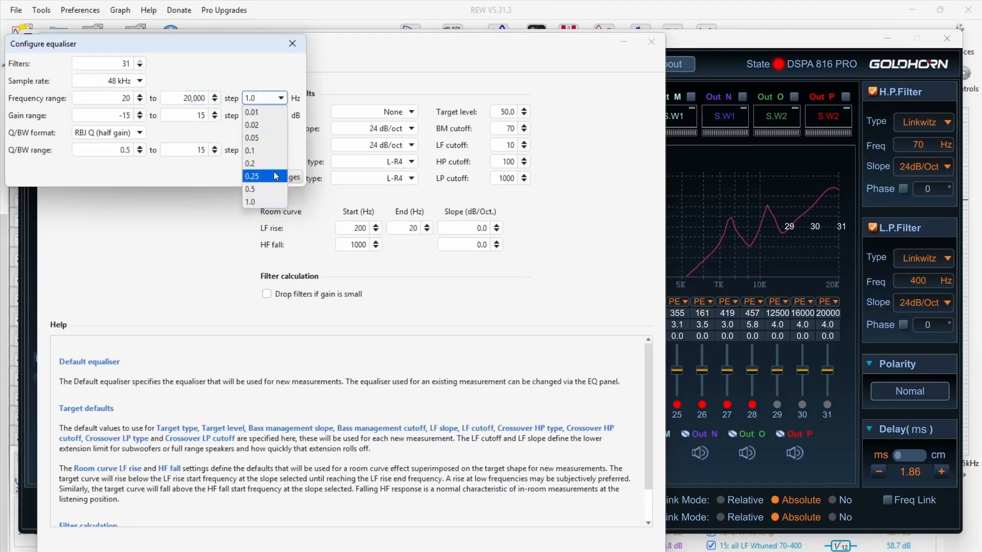
left_click(264, 202)
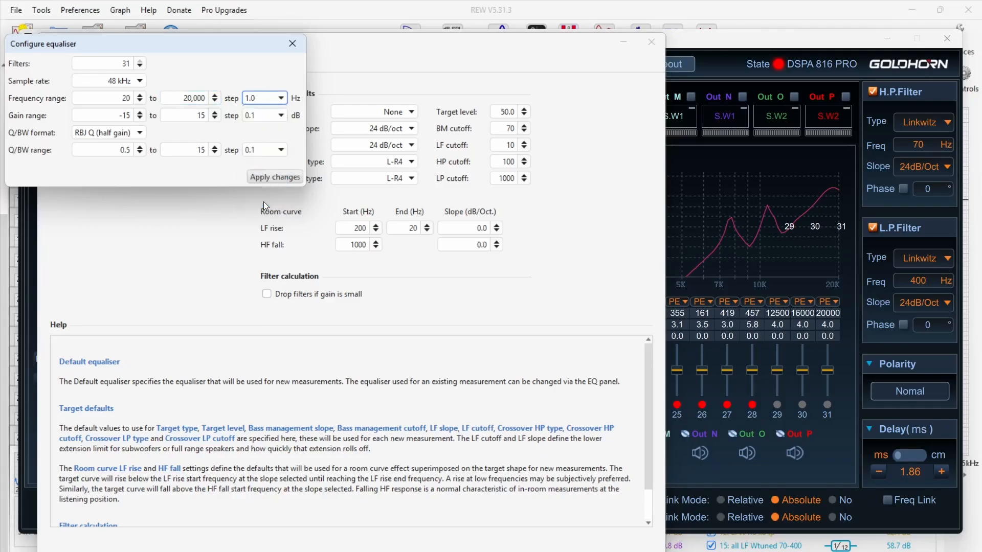
key("alt+Tab")
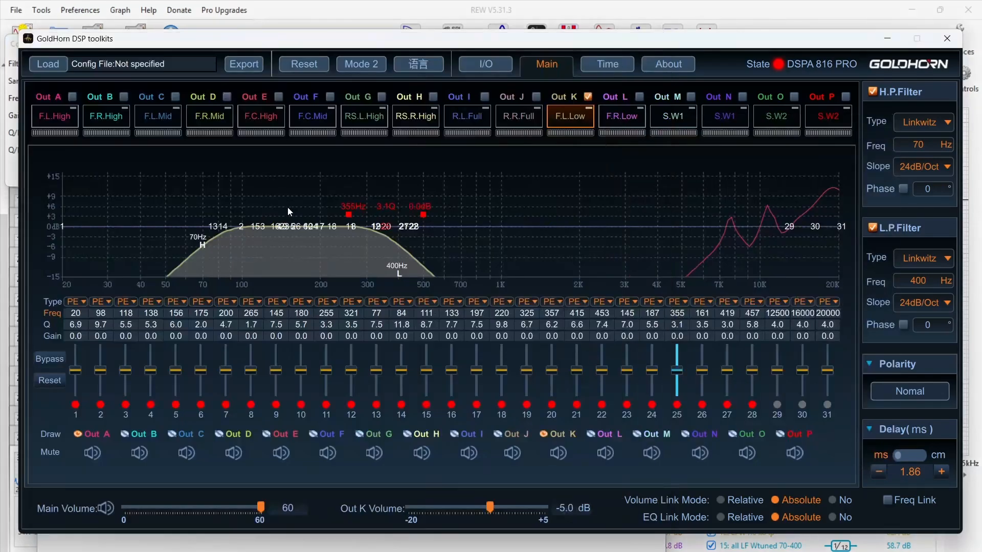
left_click(199, 315)
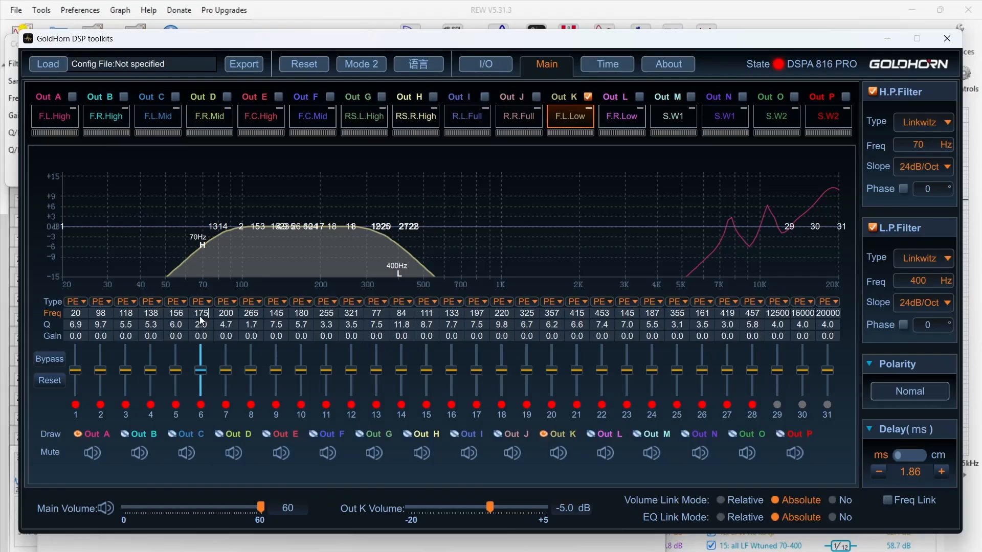
key("alt+Tab")
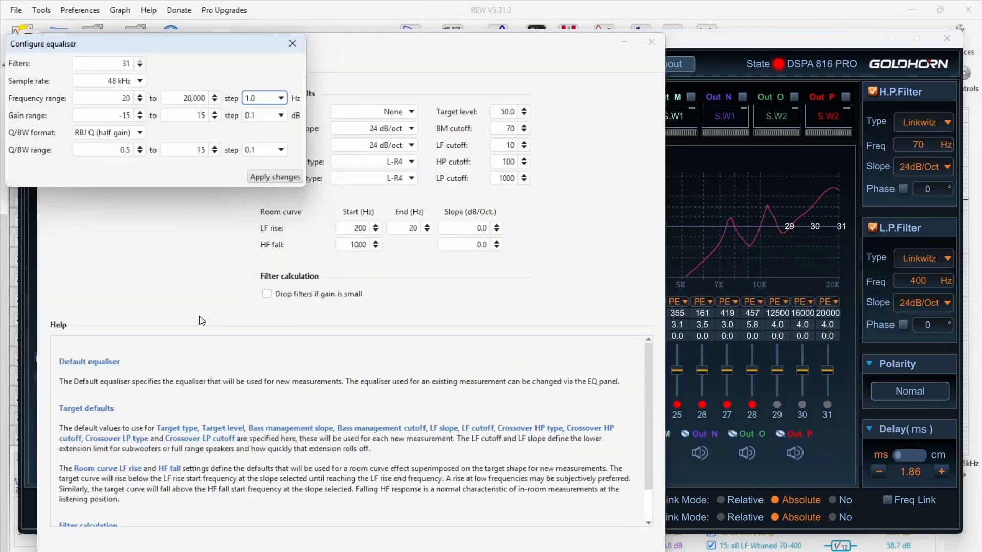
Test band 6's gain range in GoldHorn DSP toolkits by raising it to 15.0 dB and lowering it to -15.0 dB.
left_click(79, 112)
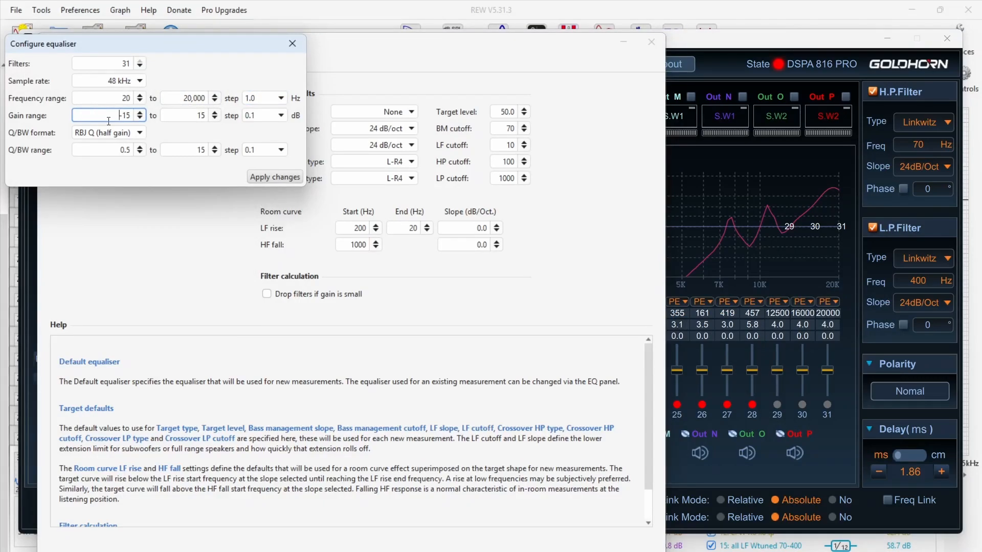
left_click(180, 118)
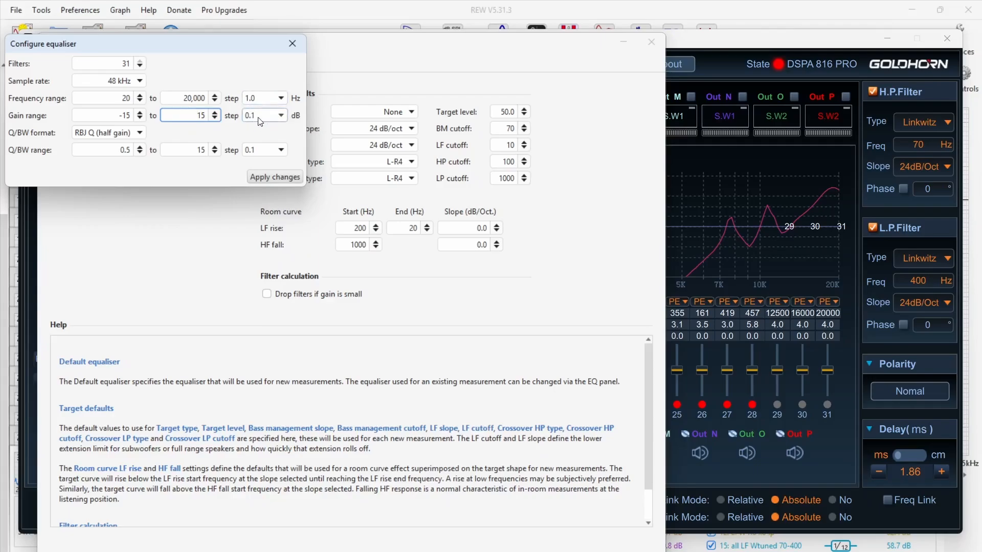
key("alt+Tab")
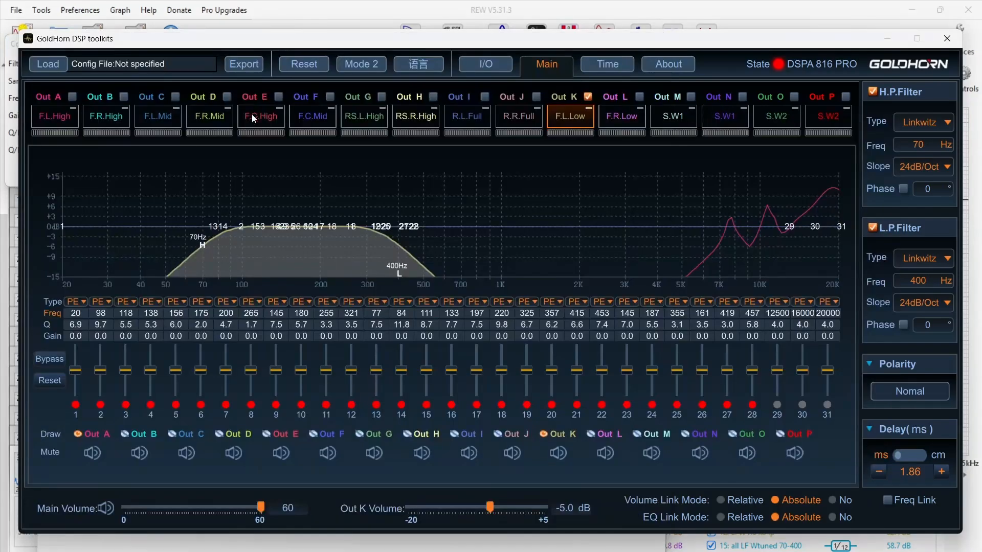
left_click(201, 336)
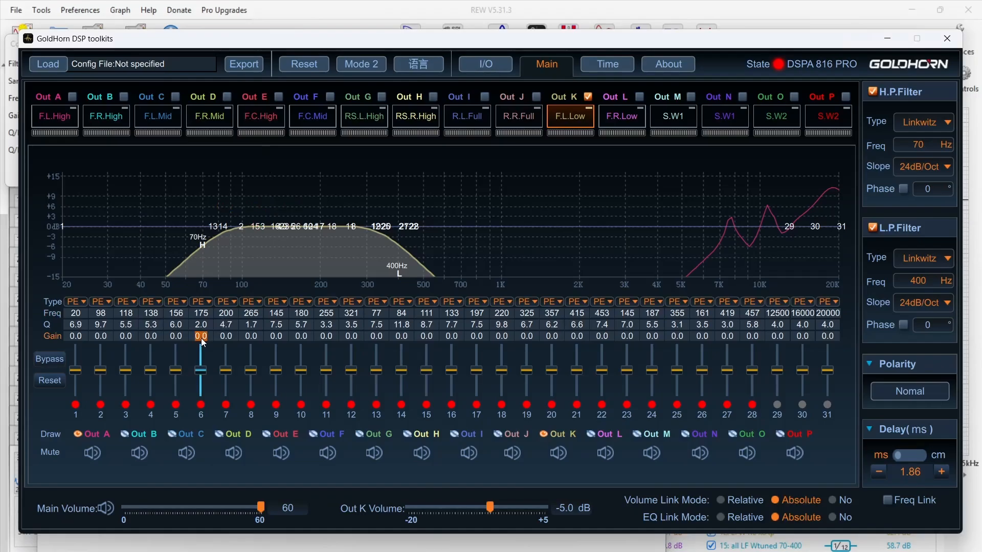
key("Up")
key("Up")
key("Up")
key("Up")
key("Up")
key("Up")
key("Up")
key("Up")
key("Up")
key("Up")
key("Up")
key("Up")
key("Up")
key("Up")
key("Up")
key("Up")
key("Up")
key("Up")
key("Up")
key("Up")
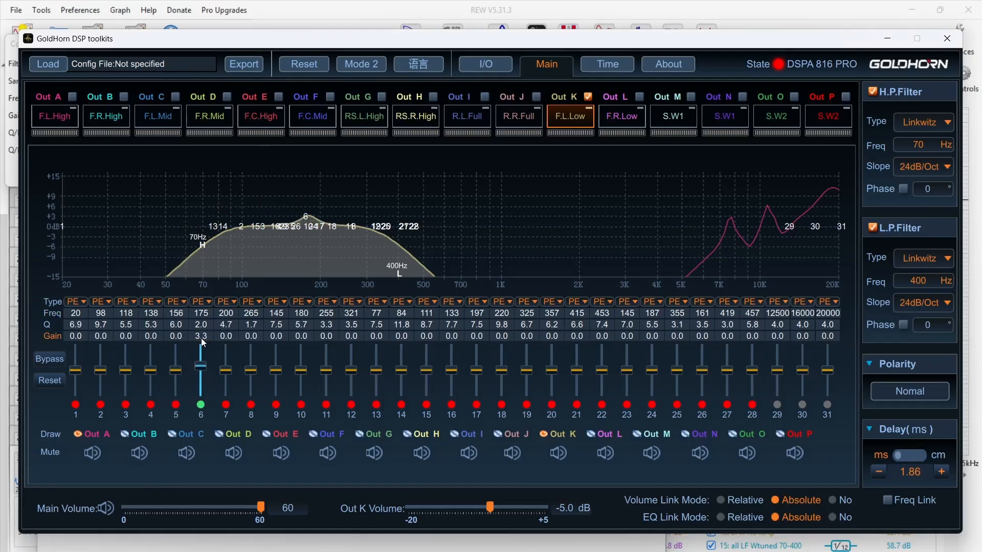
key("Up")
key("Up")
key("Up")
key("Up")
key("Up")
key("Up")
key("Up")
key("Up")
key("Up")
key("Up")
key("Up")
key("Up")
key("Up")
key("Up")
key("Up")
key("Up")
key("Up")
key("Up")
key("Up")
key("Up")
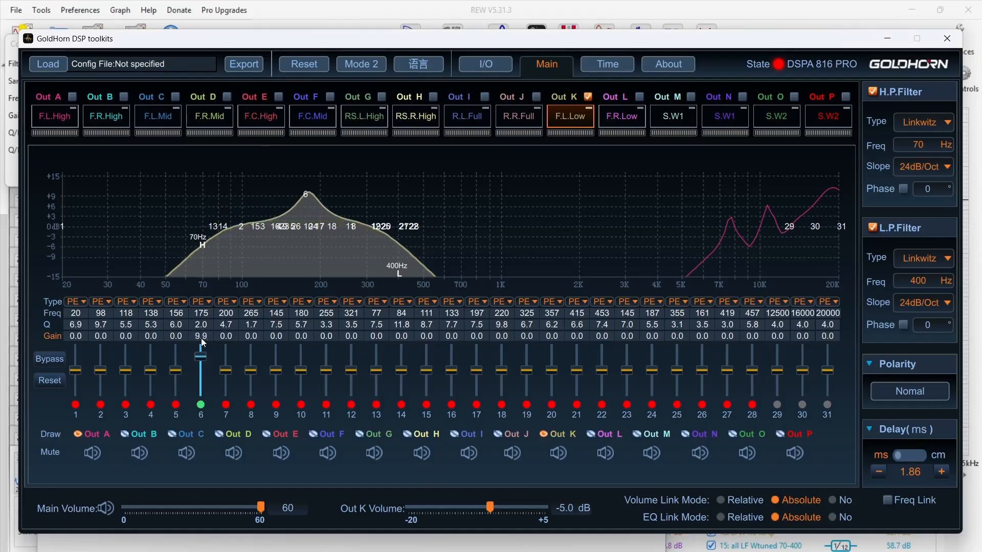
key("Up")
key("Up")
key("Up")
key("Up")
key("Up")
key("Up")
key("Up")
key("Up")
key("Up")
key("Up")
key("Up")
key("Up")
key("Up")
key("Up")
key("Up")
key("Up")
key("Up")
key("Up")
key("Up")
key("Up")
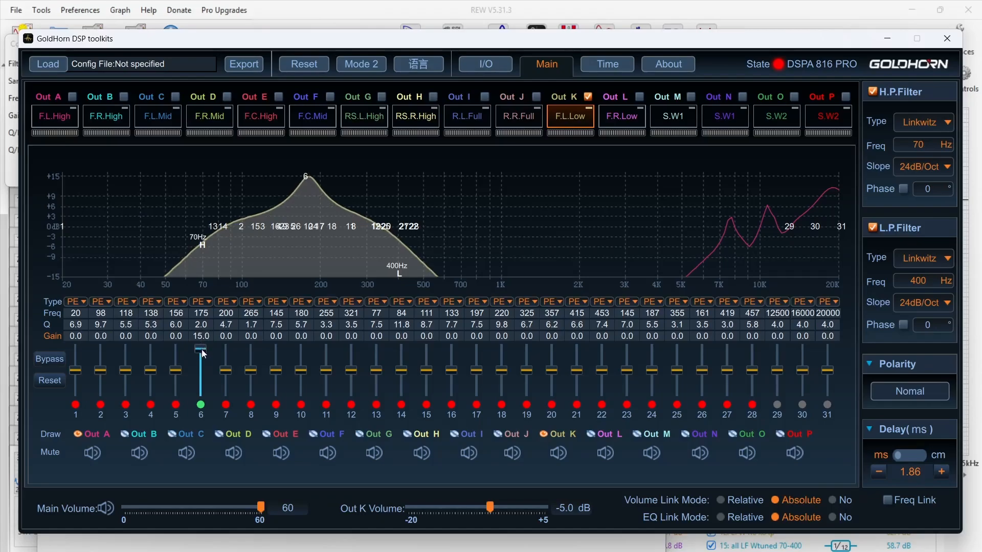
left_click_drag(202, 350, 200, 408)
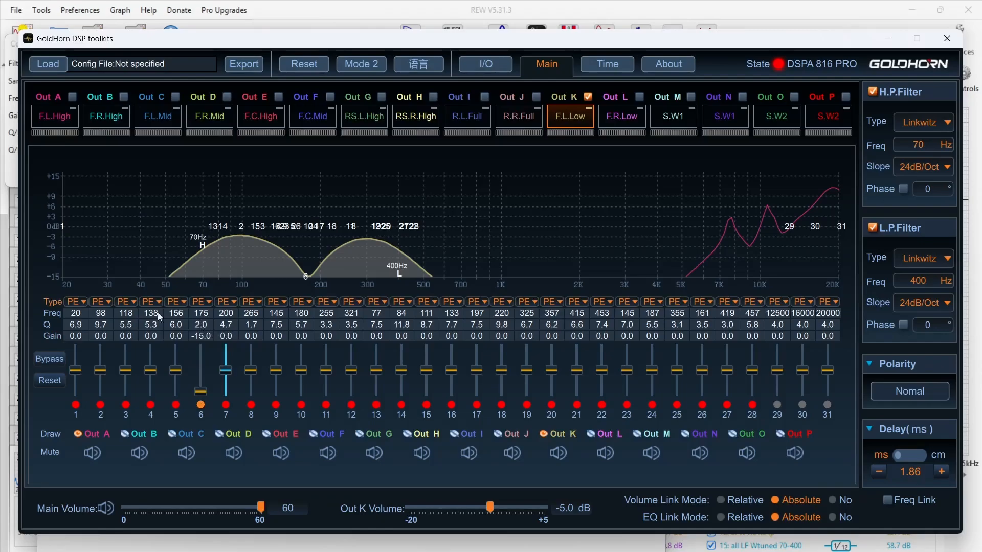
Switch back to REW and check the -15 to 15 dB gain range and the step options in the equaliser configuration.
key("alt+Tab")
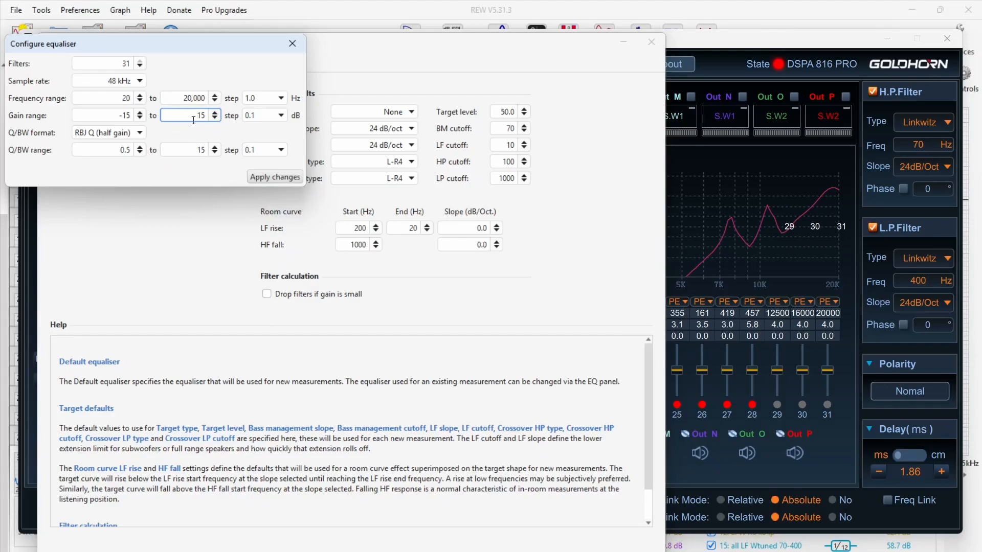
left_click(128, 115)
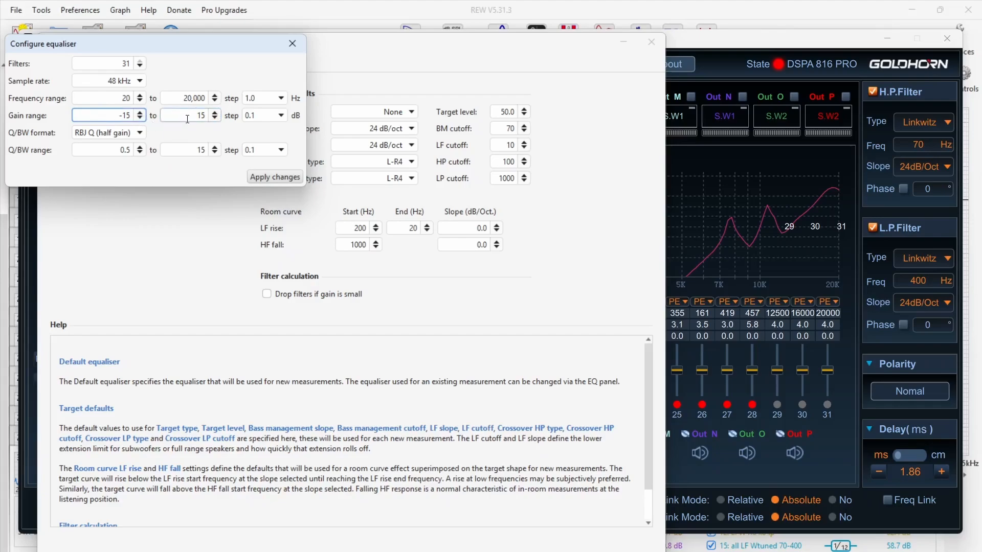
left_click(244, 116)
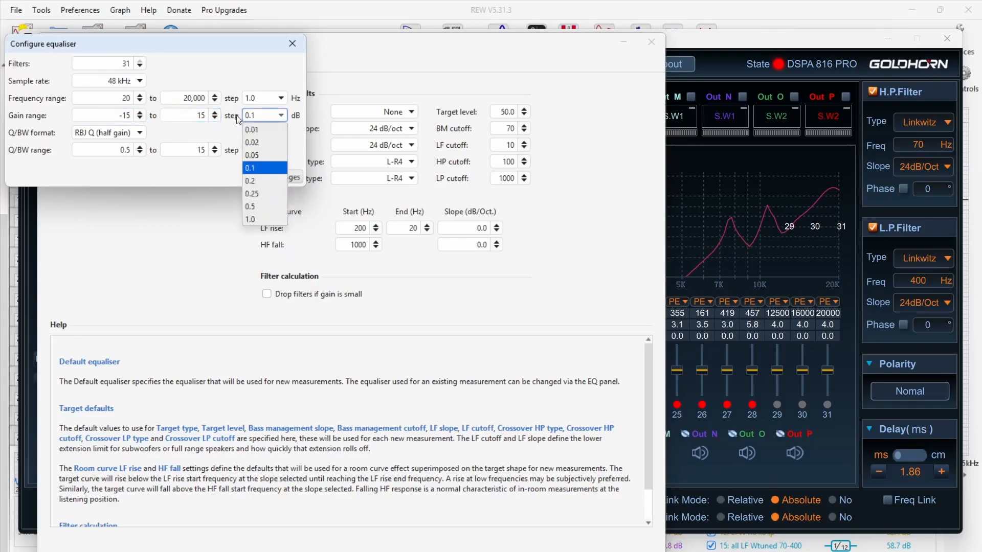
left_click(239, 119)
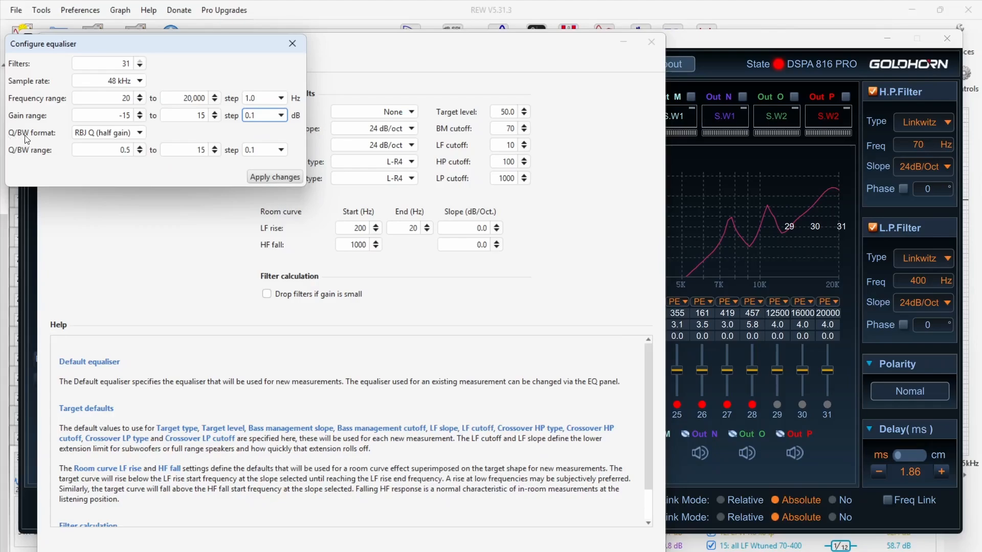
Review the Q/BW format choices, keeping RBJ Q (half gain), and check the lower limit of the Q range.
left_click(139, 135)
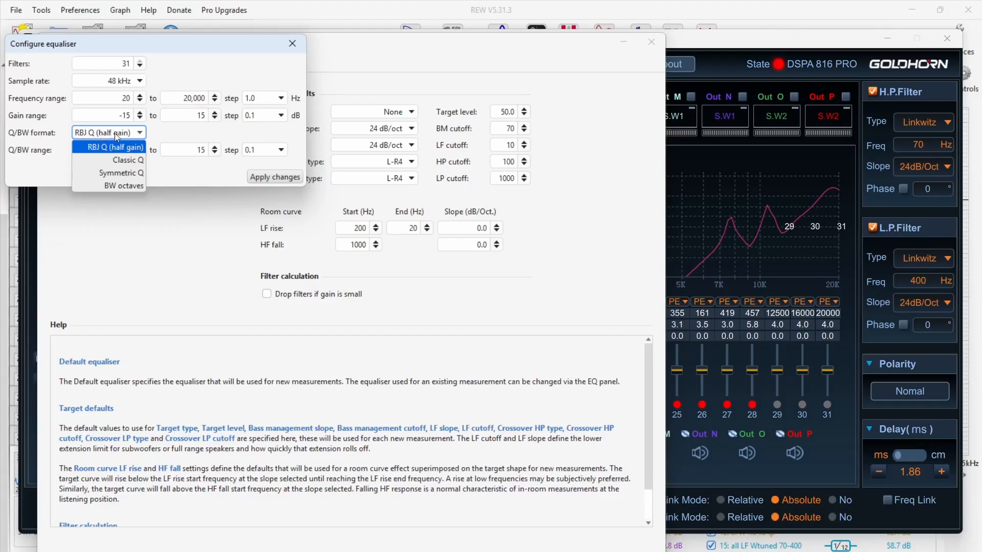
left_click(166, 134)
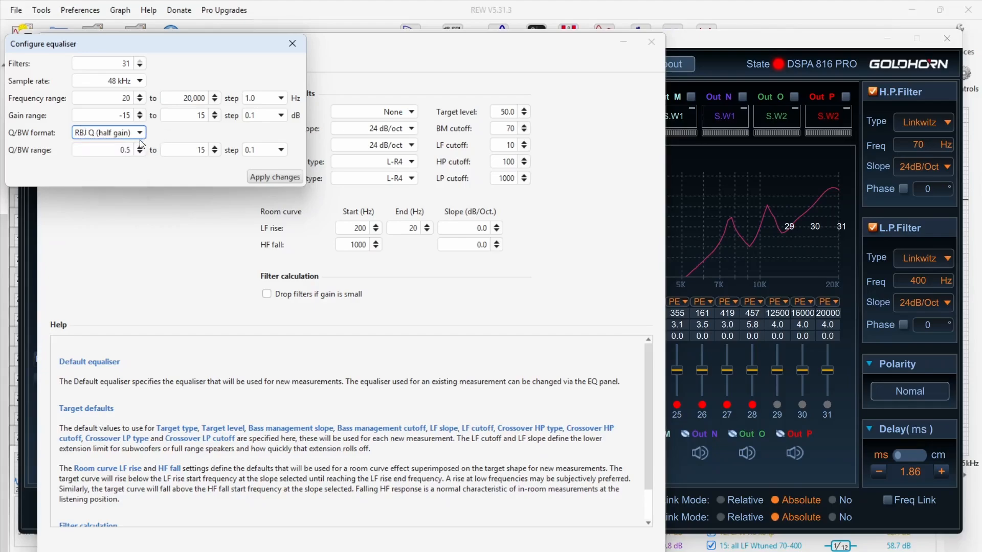
left_click(105, 150)
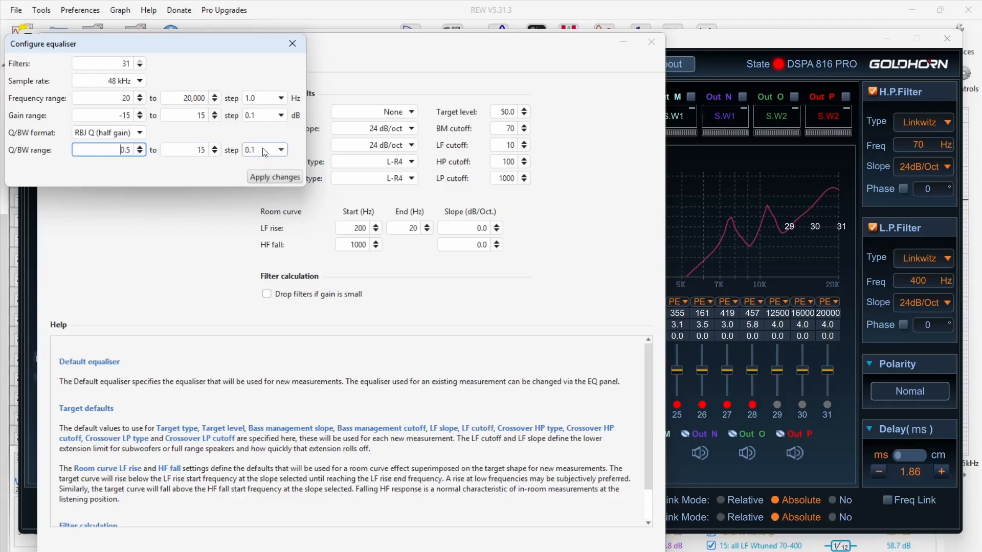
Switch to GoldHorn DSP toolkits and set band 1 of the F.L.Low output to 45 Hz with a Q of 1.0.
key("alt+Tab")
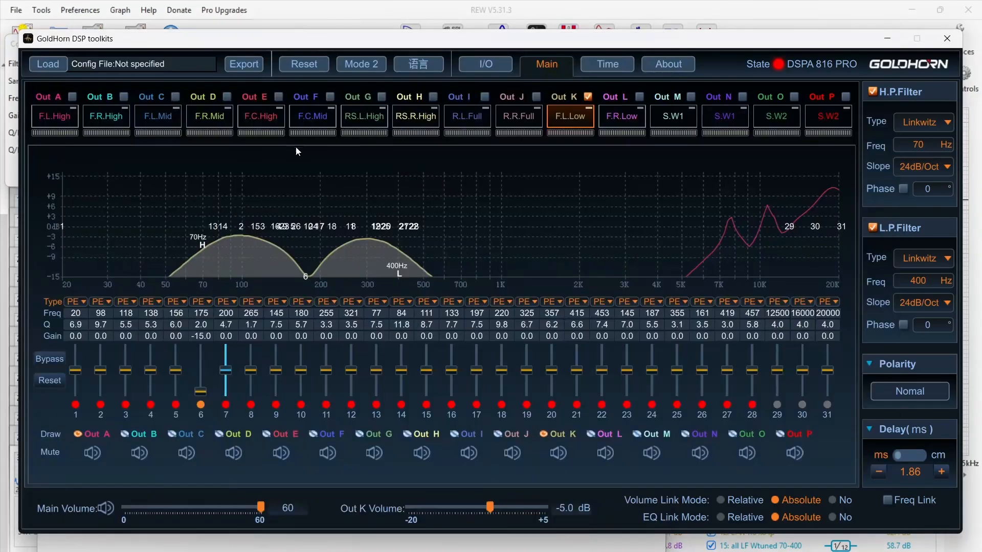
left_click(77, 325)
left_click(79, 327)
type("1")
Test band 1's gain increments by raising the gain in small steps up to 15.0 dB.
left_click(76, 338)
type("2.8")
key("Up")
key("Up")
key("Up")
key("Up")
key("Up")
key("Up")
key("Up")
key("Up")
key("Up")
key("Up")
key("Up")
key("Up")
key("Up")
key("Up")
key("Up")
key("Up")
key("Up")
key("Up")
key("Up")
key("Up")
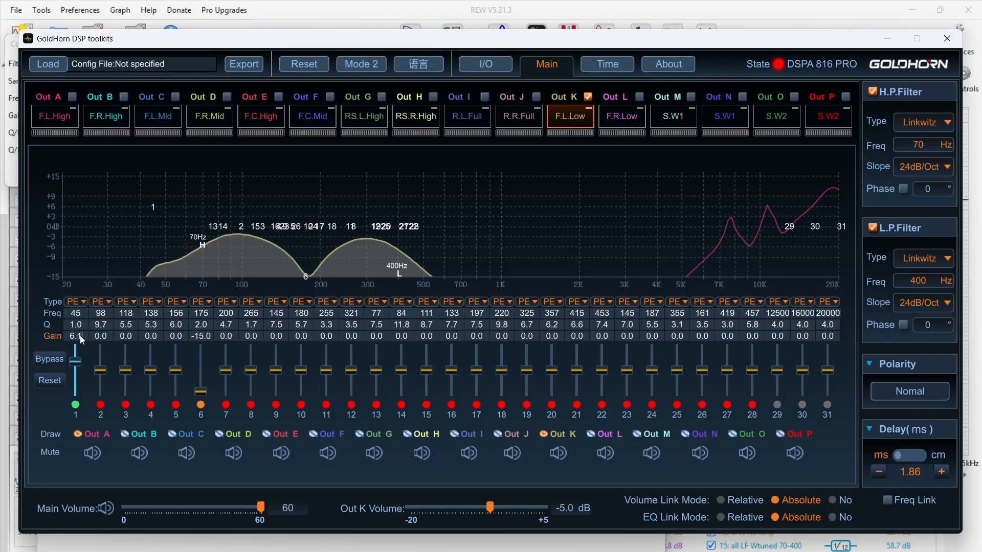
key("Up")
key("Up")
key("Up")
key("Up")
key("Up")
key("Up")
key("Up")
key("Up")
key("Up")
key("Up")
key("Up")
key("Up")
key("Up")
key("Up")
key("Up")
key("Up")
key("Up")
key("Up")
key("Up")
key("Up")
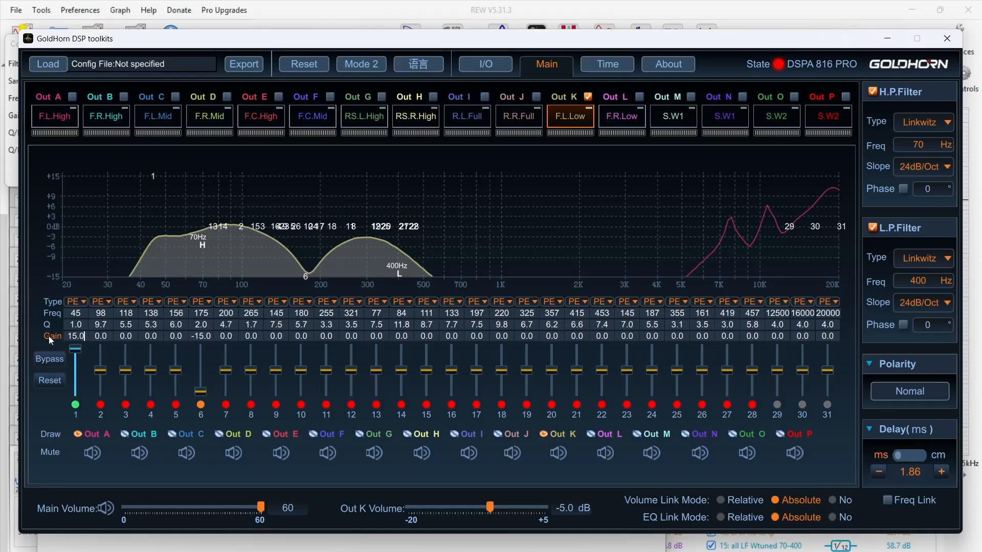
Reset all gains of the F.L.Low output to default and raise band 1's gain to 15.0 dB.
left_click(49, 380)
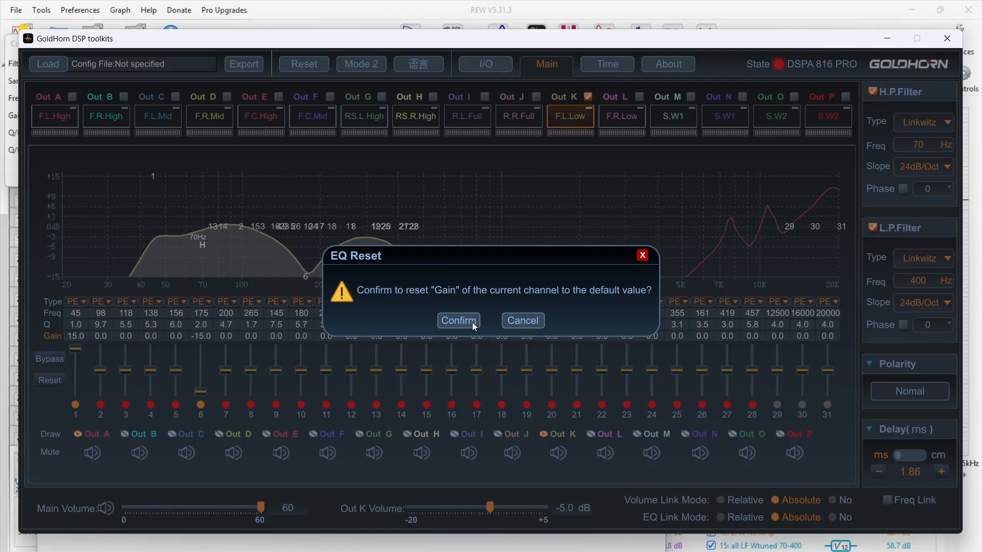
left_click(459, 321)
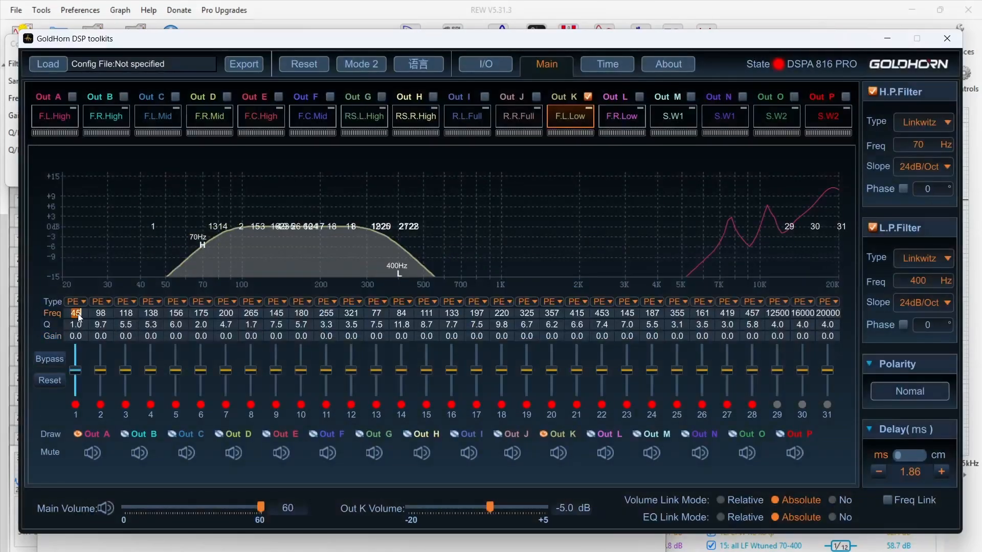
left_click_drag(76, 370, 79, 349)
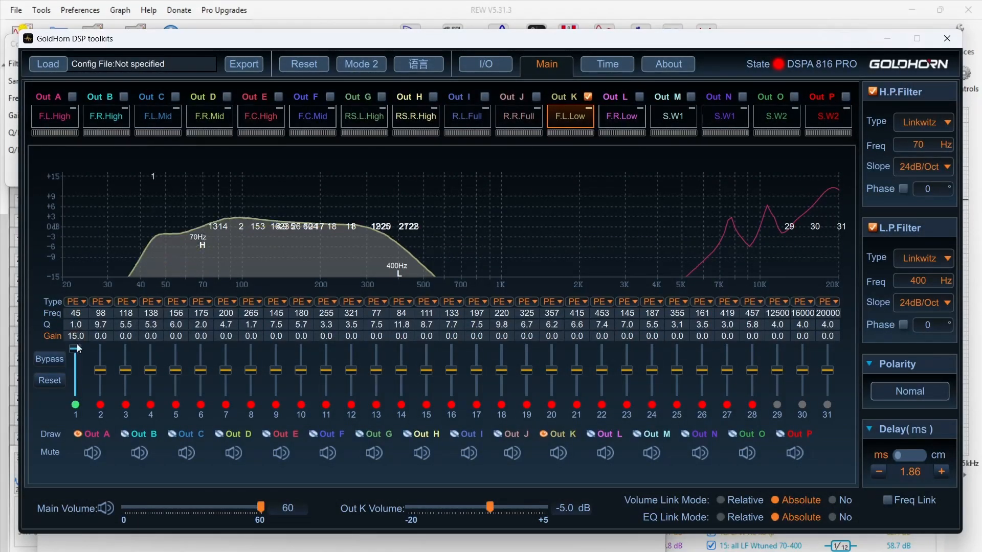
Test band 1's Q range by setting it to 0.5 and raising it gradually to 15.0.
left_click(78, 326)
type("0.5")
key("Return")
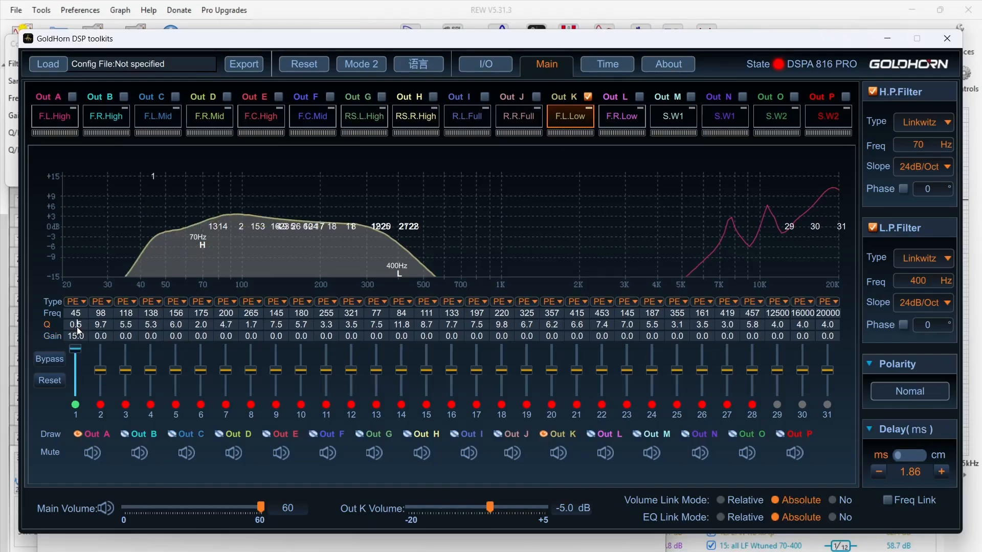
scroll(78, 331, "up", 1)
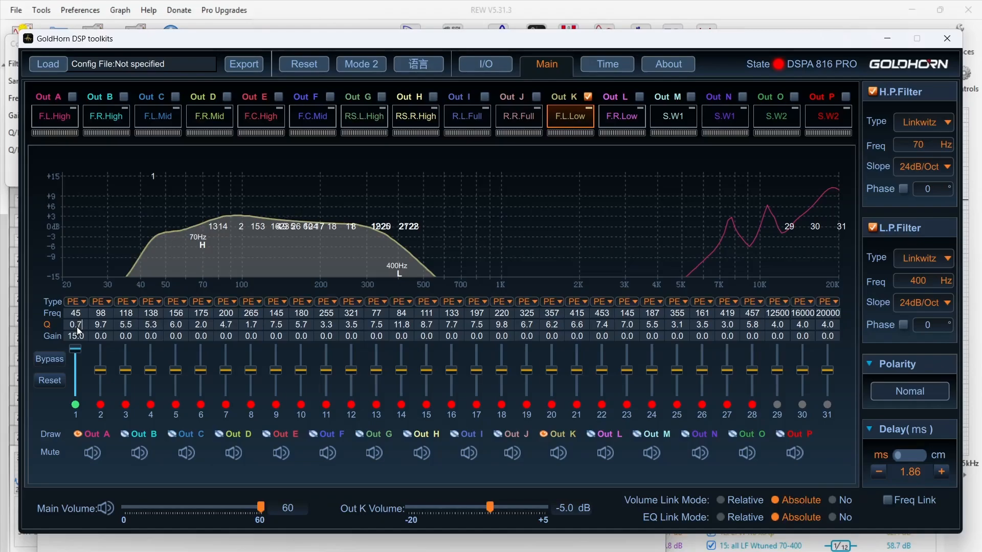
scroll(79, 331, "up", 3)
scroll(79, 331, "up", 5)
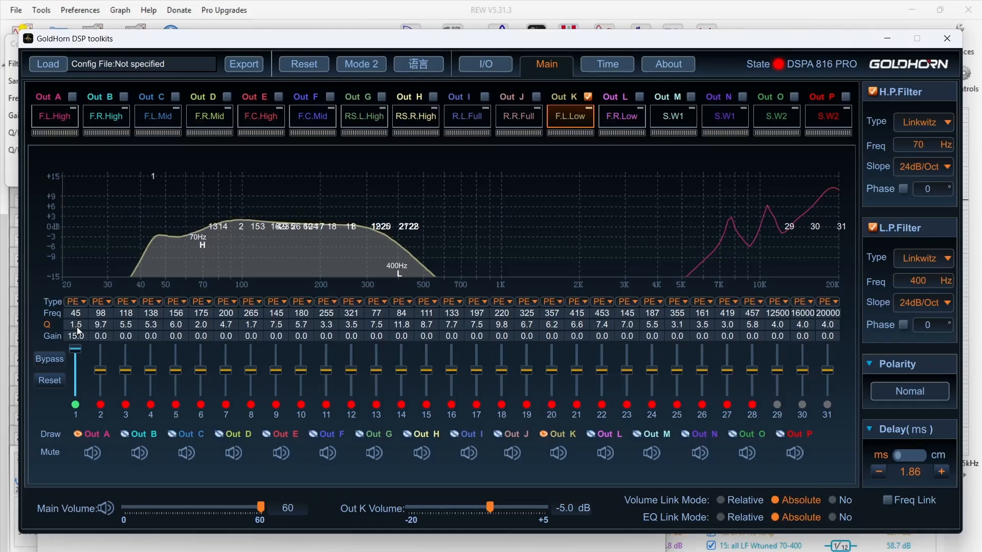
scroll(79, 332, "up", 10)
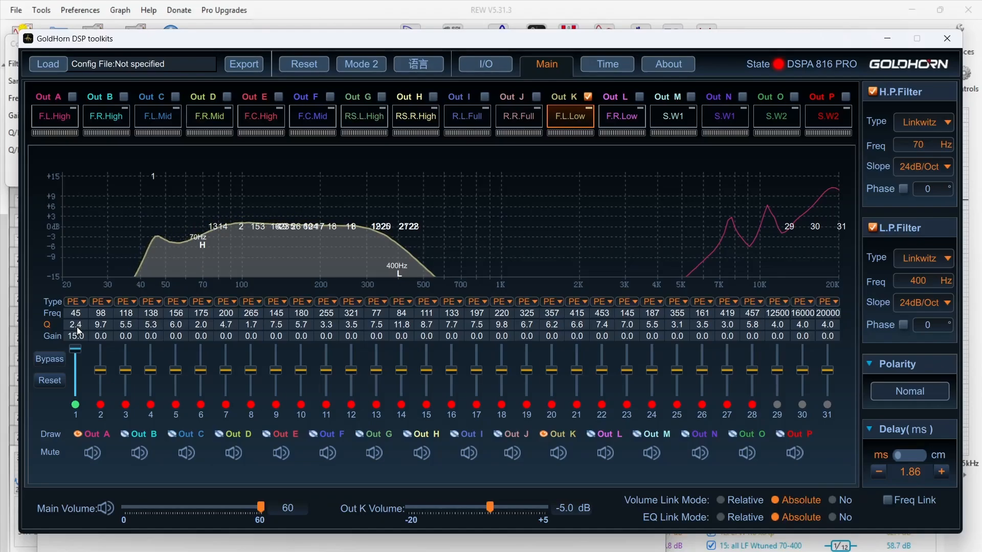
scroll(80, 331, "up", 20)
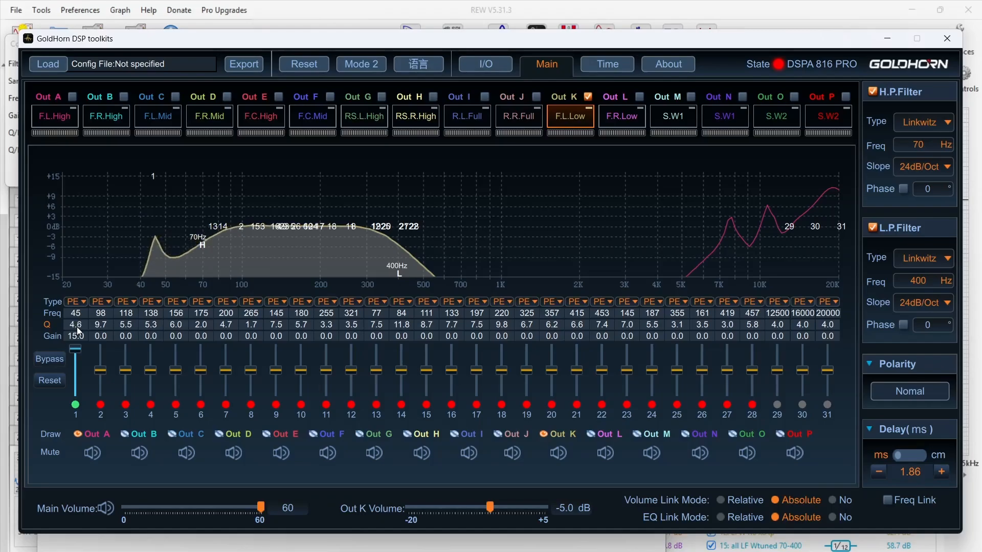
scroll(80, 331, "up", 20)
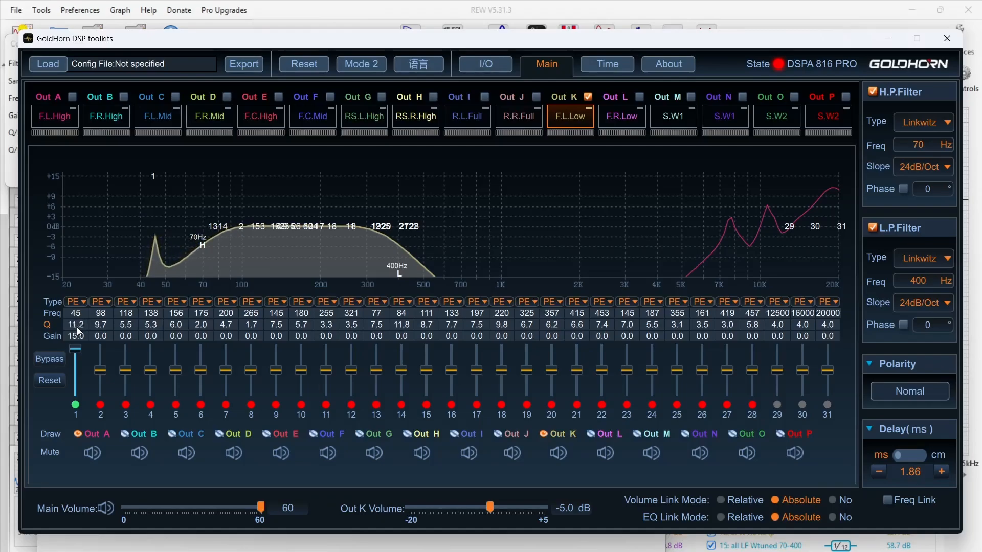
scroll(79, 331, "up", 10)
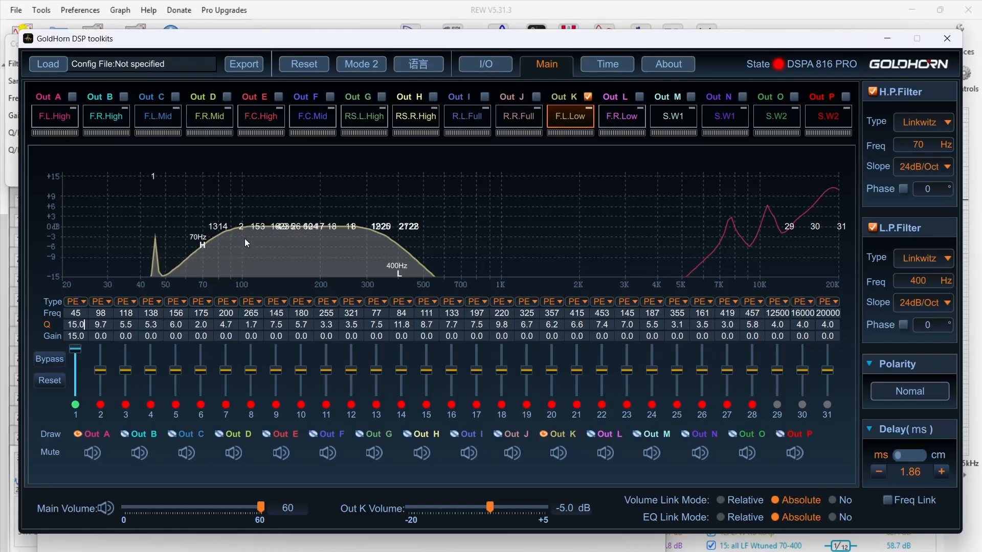
Switch back to REW, check the upper Q limit of 15, and close the equaliser configuration, saving the changes.
key("alt+Tab")
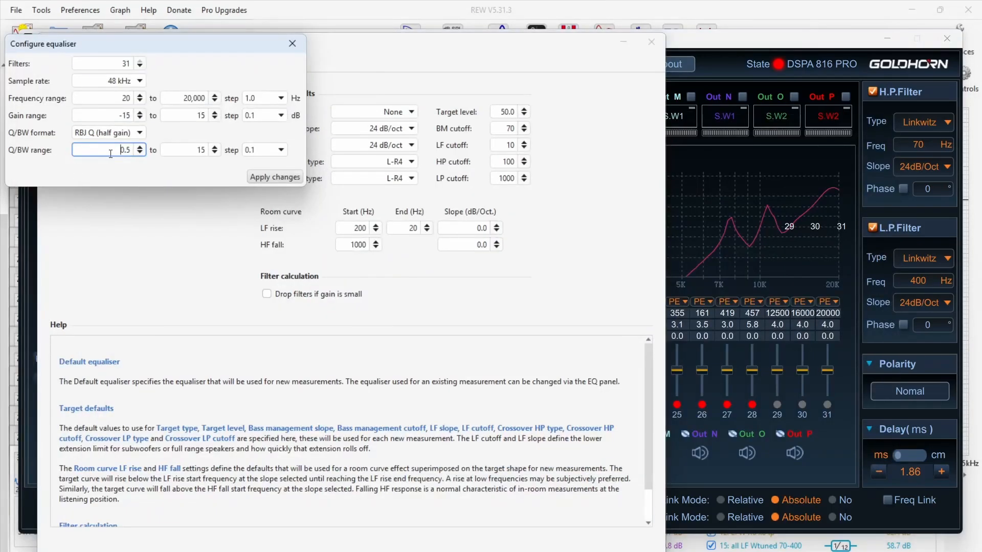
left_click(179, 152)
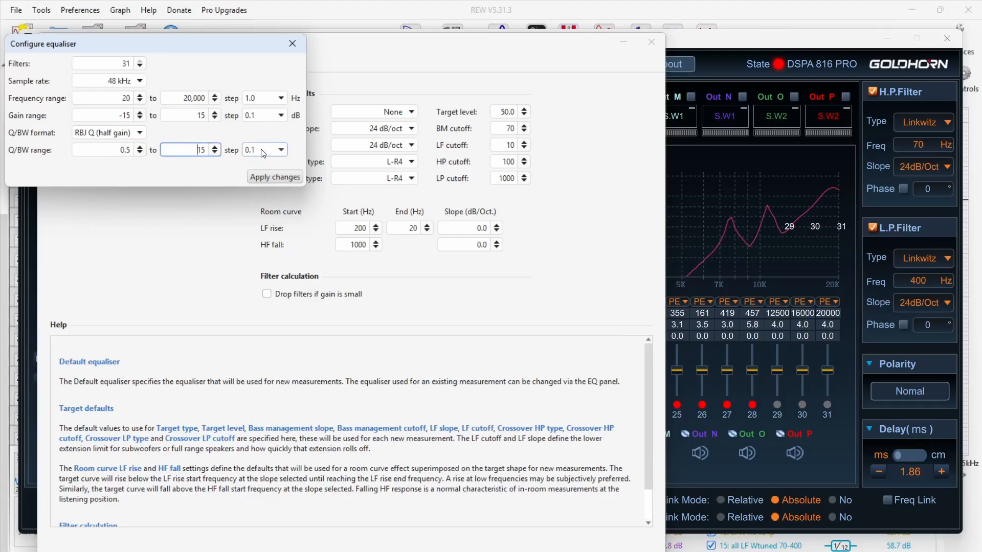
left_click(300, 44)
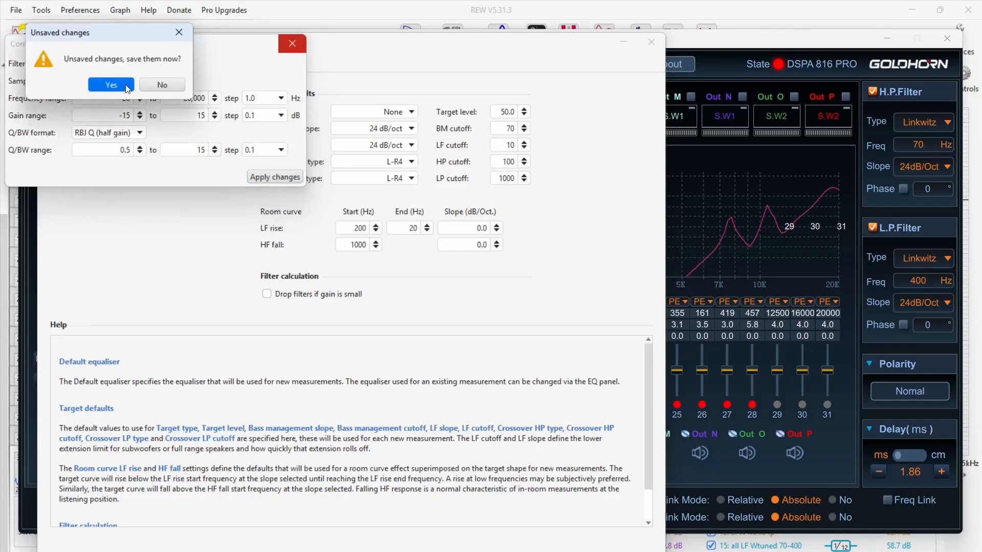
left_click(117, 88)
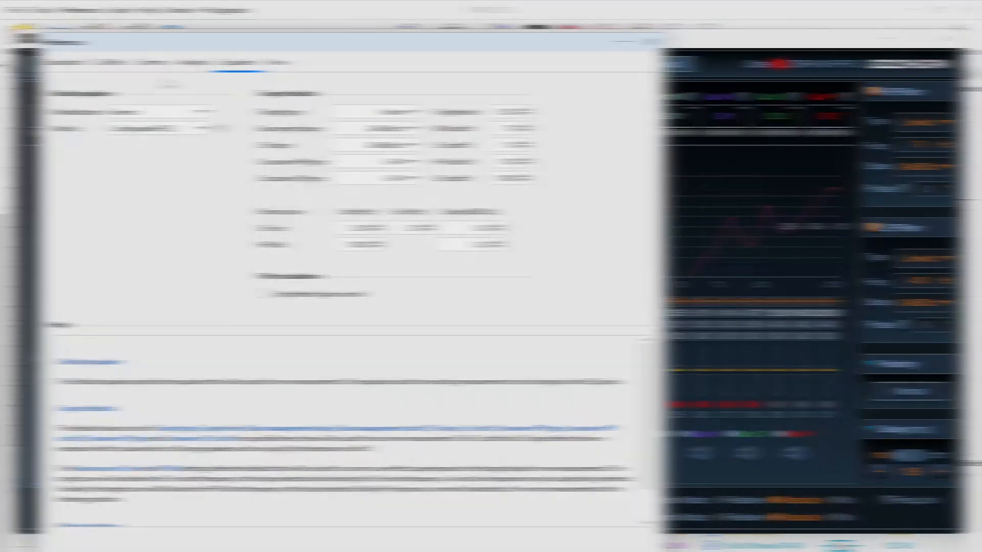